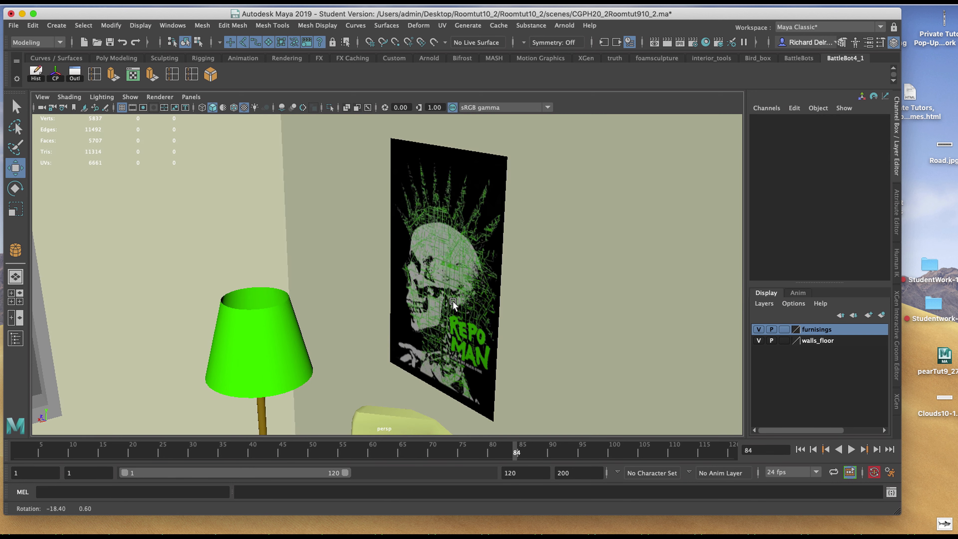
# Switch to Finder and look through the Roomtut10_2 project's sourceimages folder for the poster image.
pyautogui.keyDown('alt'); pyautogui.moveTo(429, 287); pyautogui.dragTo(484, 280); pyautogui.keyUp('alt')
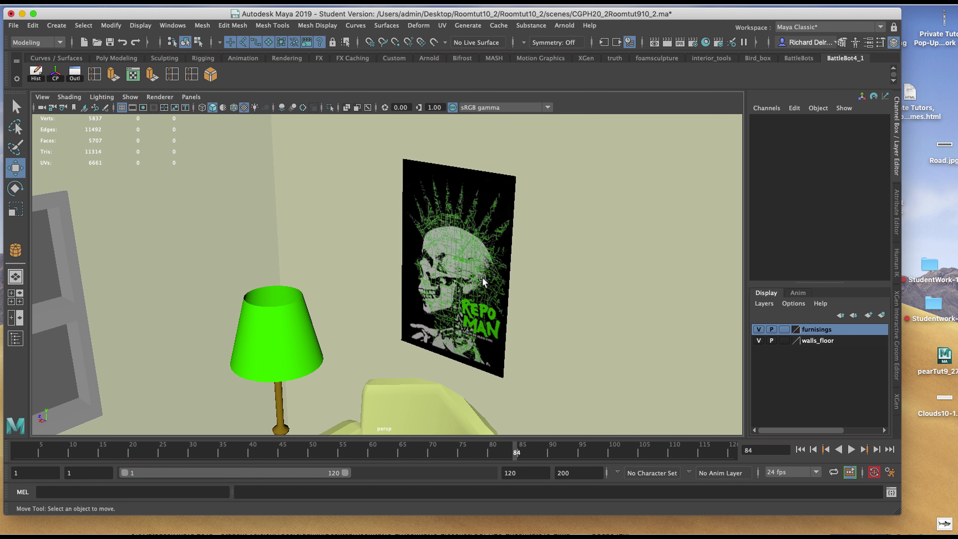
pyautogui.press('super+h')
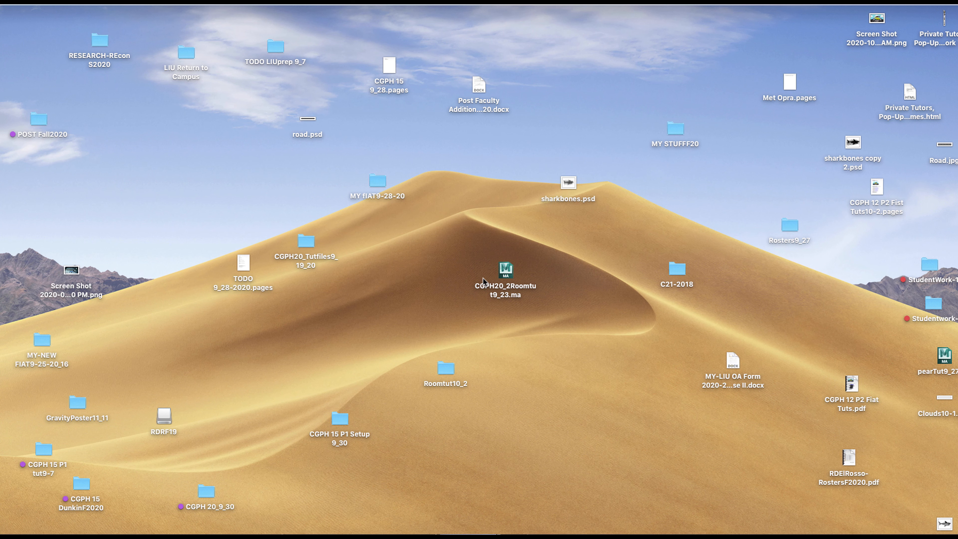
pyautogui.moveTo(449, 369); pyautogui.dragTo(439, 278)
pyautogui.doubleClick(438, 277)
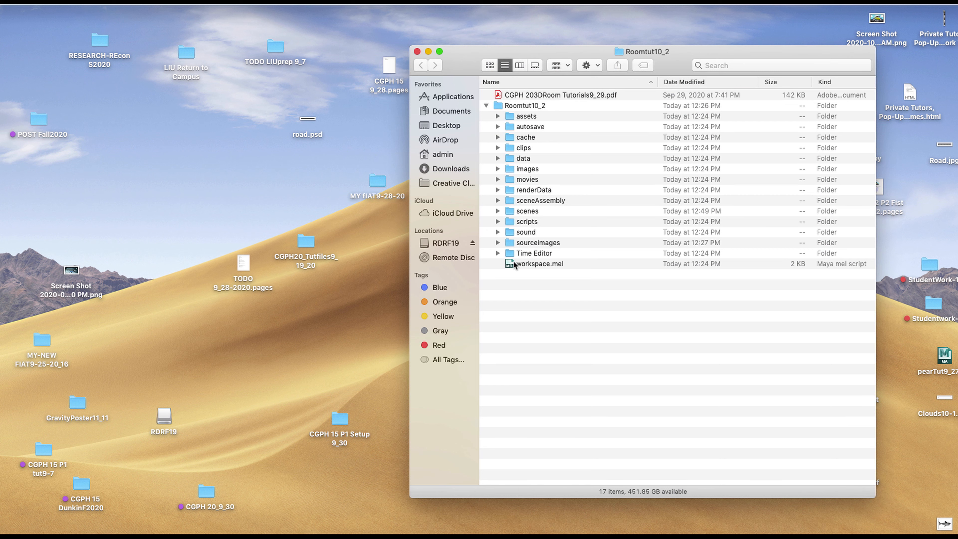
pyautogui.moveTo(466, 66); pyautogui.dragTo(424, 62)
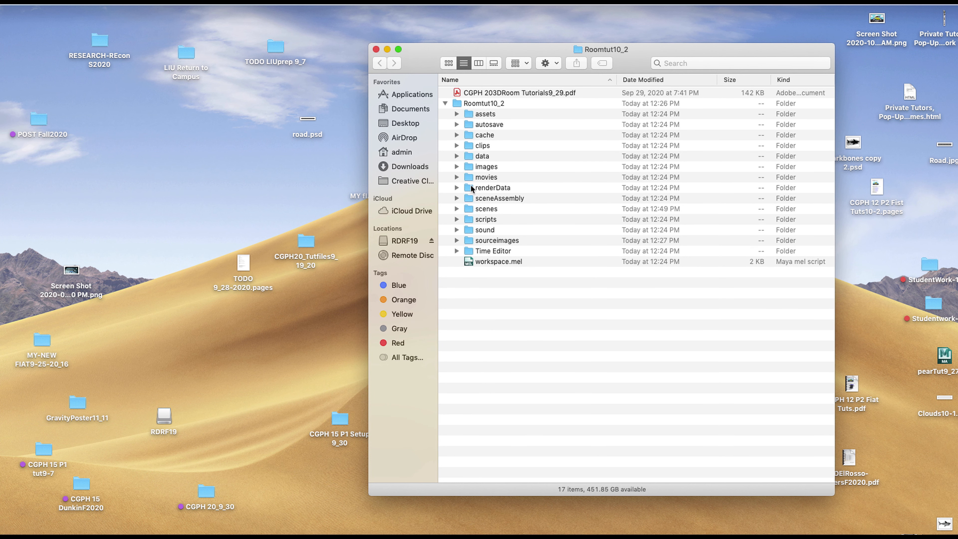
pyautogui.doubleClick(468, 242)
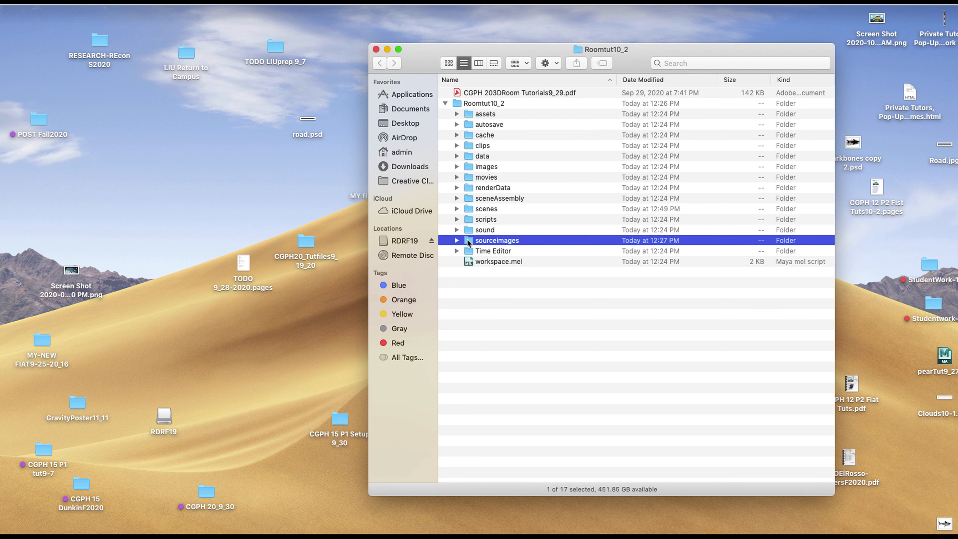
pyautogui.click(448, 63)
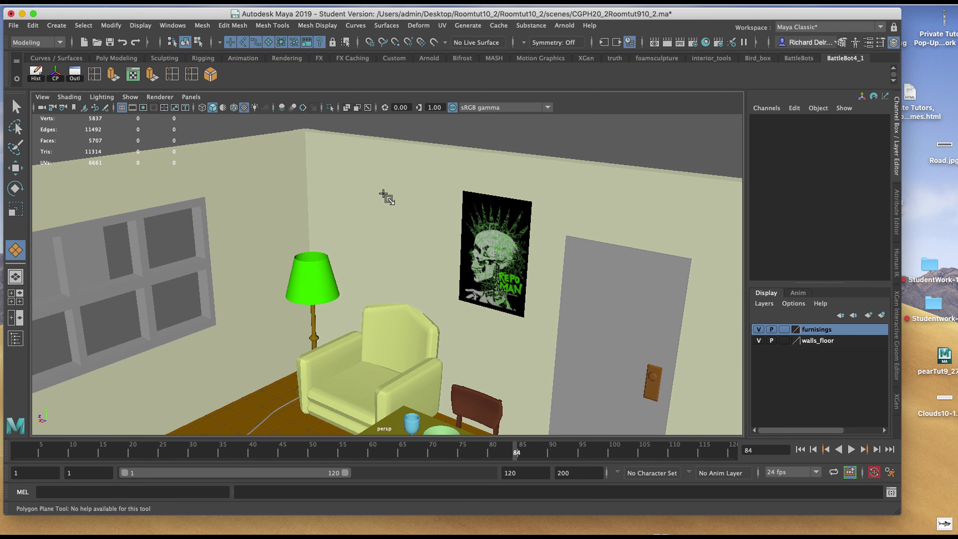
# Switch to Maya and draw a polygon plane about 3.3 wide and 5.0 high in the front view, above the armchair.
pyautogui.press('space')
pyautogui.press('space')
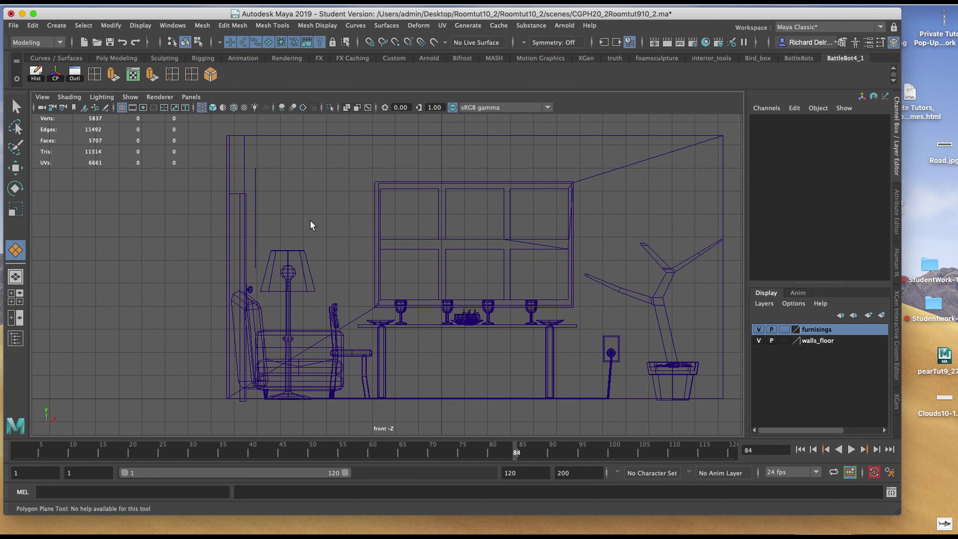
pyautogui.press('space')
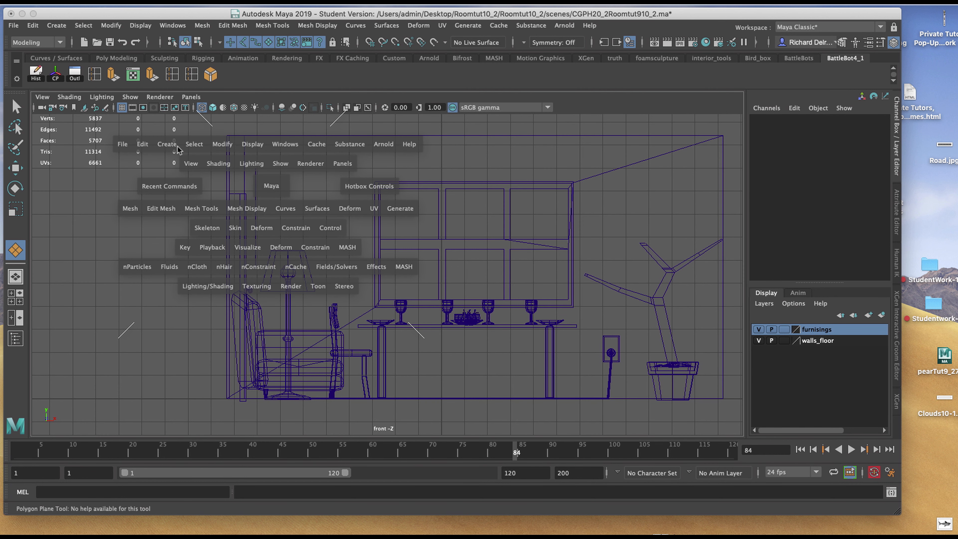
pyautogui.click(167, 145)
pyautogui.moveTo(234, 186)
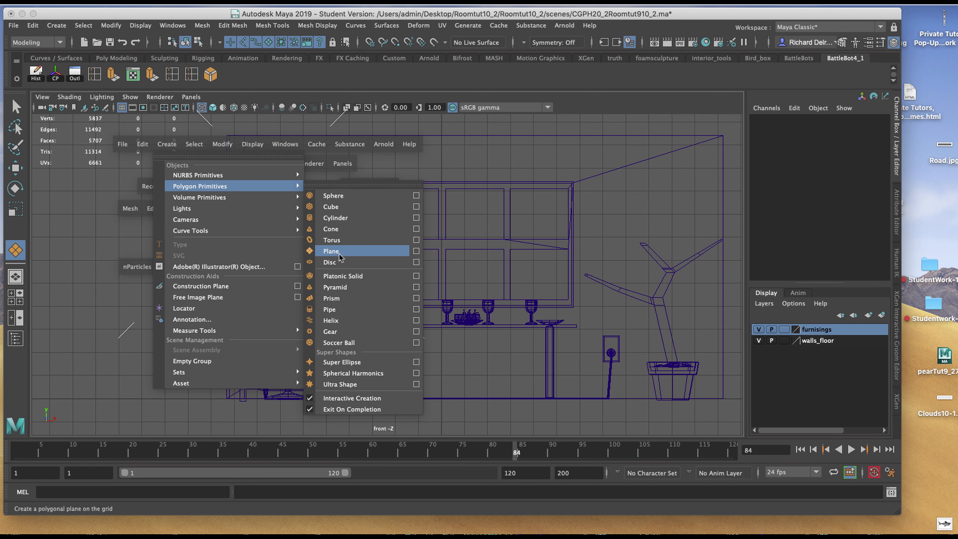
pyautogui.click(339, 254)
pyautogui.moveTo(286, 157); pyautogui.dragTo(362, 273)
pyautogui.press('space')
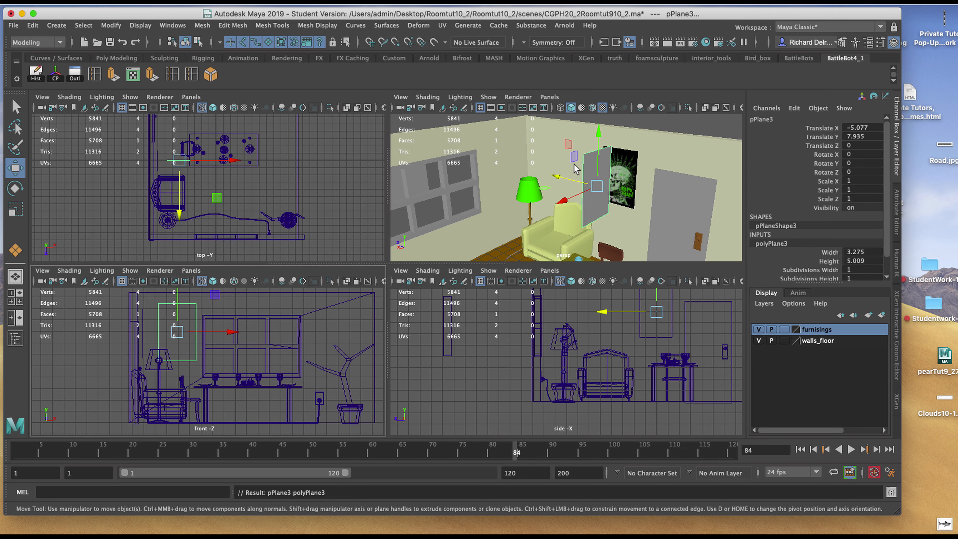
# Assign a new Arnold aiStandardSurface material to the plane and name it poster2.
pyautogui.press('space')
pyautogui.keyDown('alt'); pyautogui.moveTo(533, 176); pyautogui.dragTo(459, 177); pyautogui.keyUp('alt')
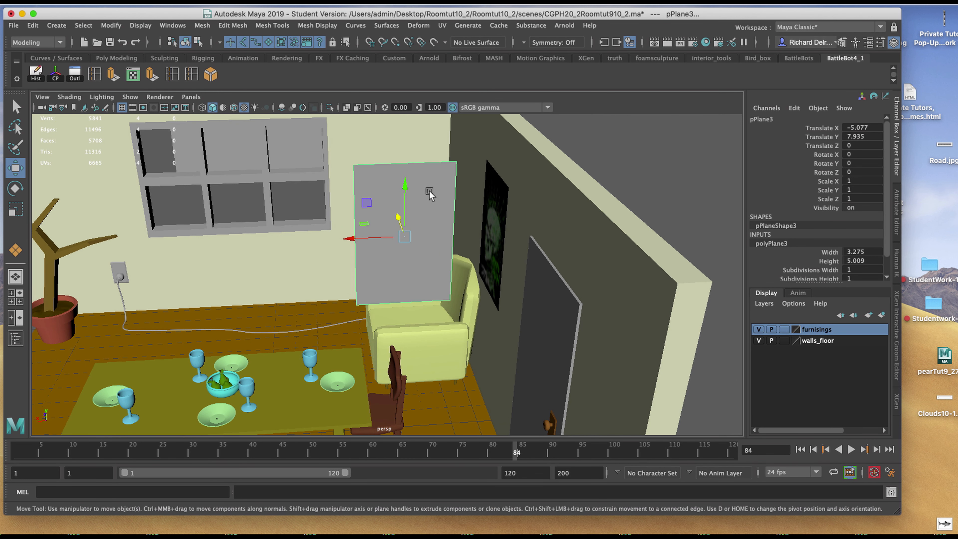
pyautogui.moveTo(430, 193); pyautogui.dragTo(425, 463, button='right')
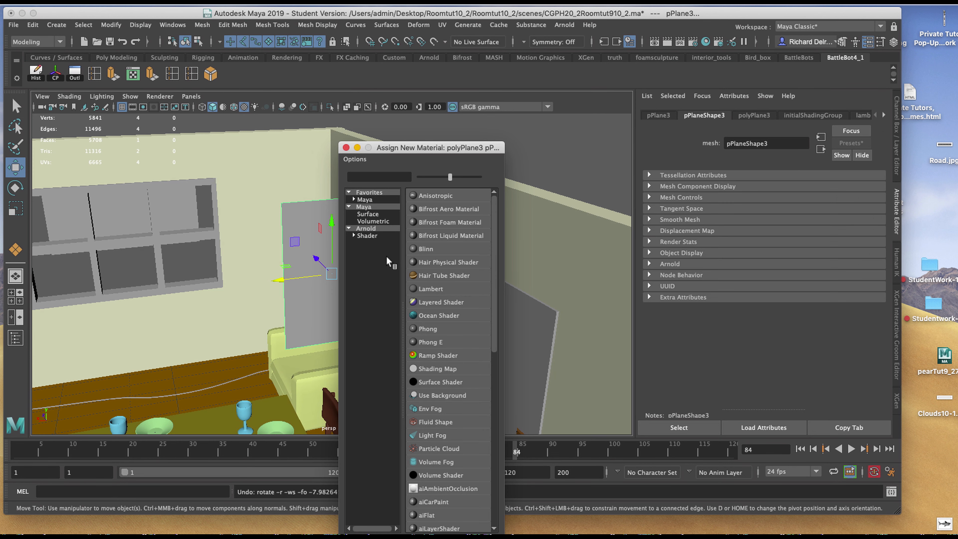
pyautogui.click(370, 230)
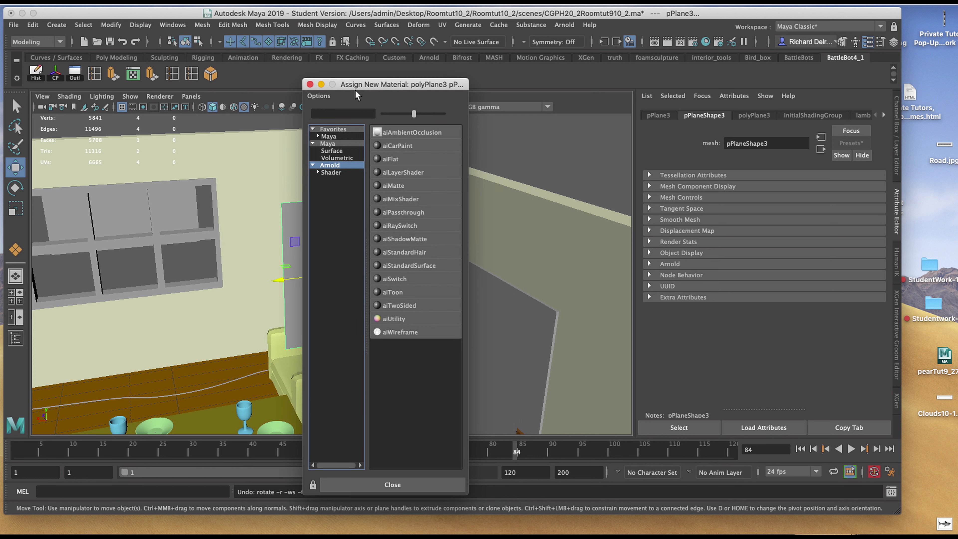
pyautogui.click(400, 265)
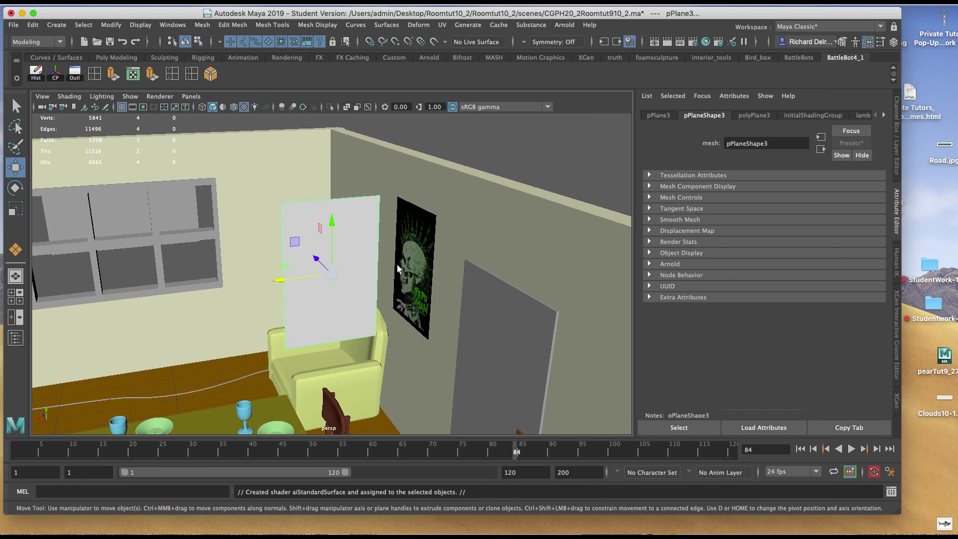
pyautogui.doubleClick(794, 143)
pyautogui.write('poster')
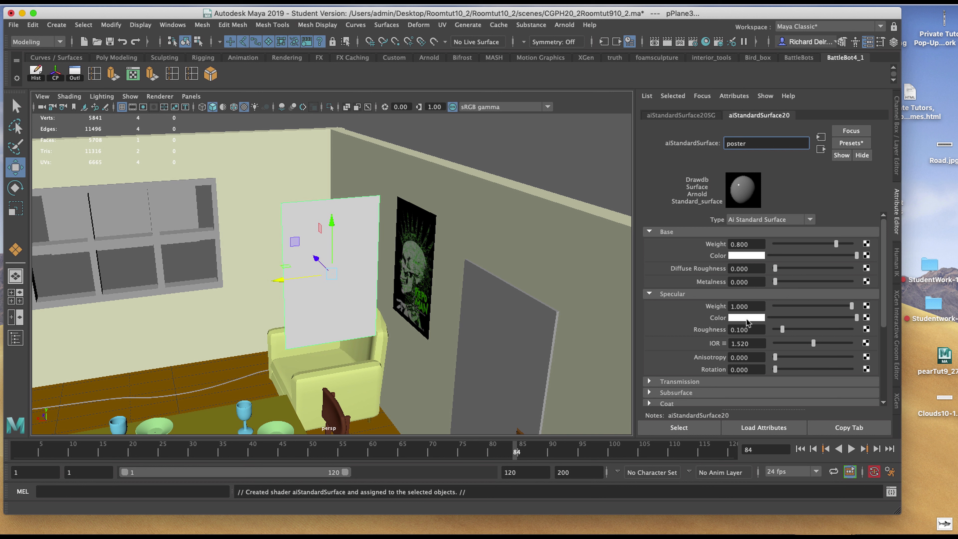
# Set the poster2 material's specular weight to 0.5.
pyautogui.moveTo(758, 306); pyautogui.dragTo(728, 305)
pyautogui.write('.5')
pyautogui.press('Return')
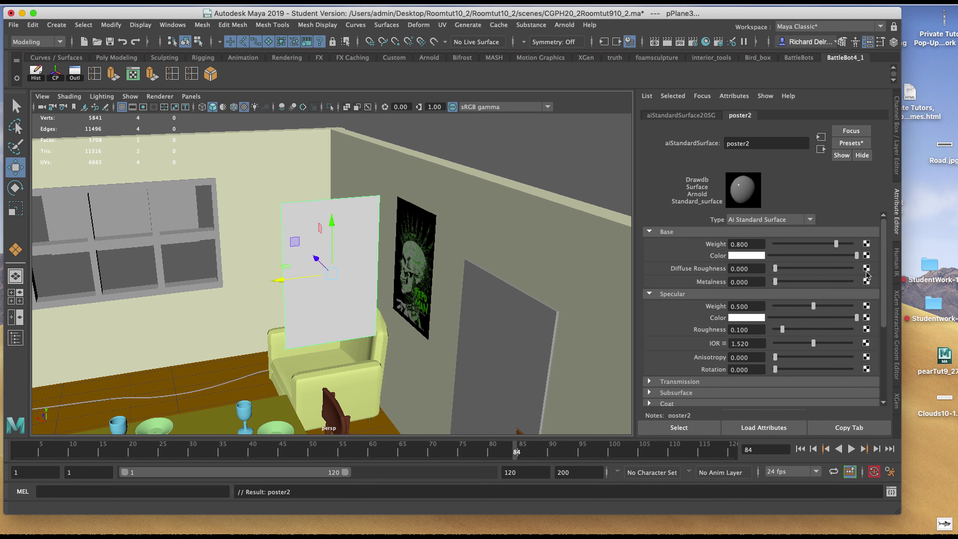
# Connect a File texture to the material's base color and load repomanposter.jpg from sourceimages.
pyautogui.click(867, 255)
pyautogui.moveTo(679, 144); pyautogui.dragTo(643, 94)
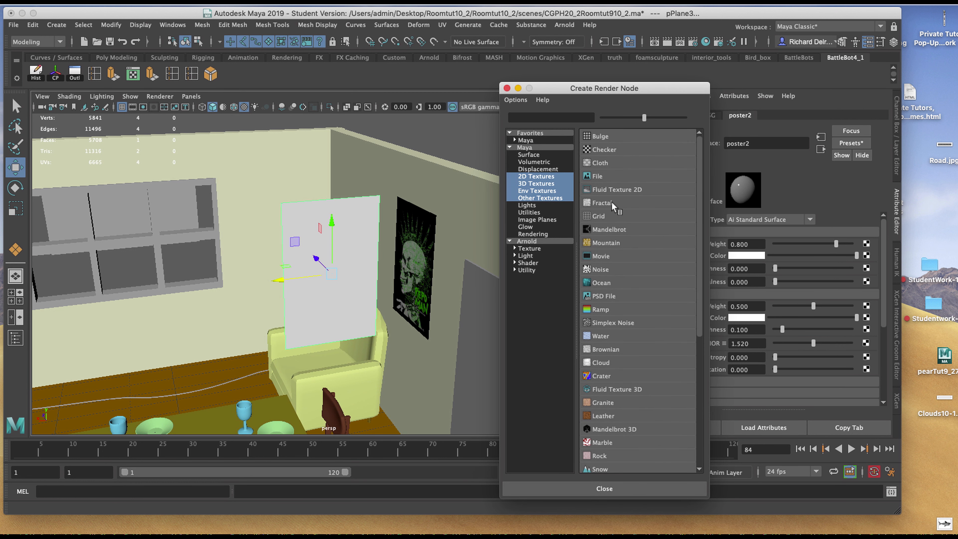
pyautogui.click(587, 178)
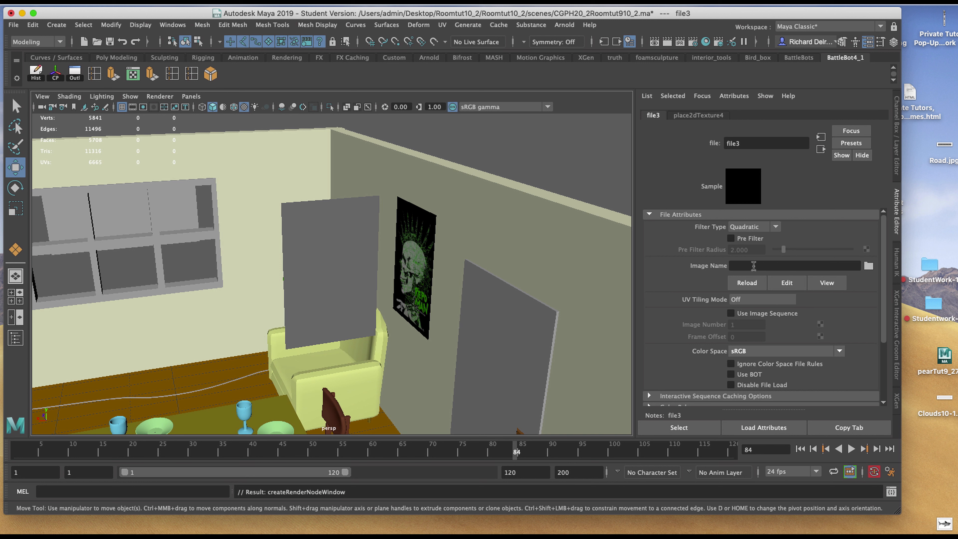
pyautogui.click(868, 266)
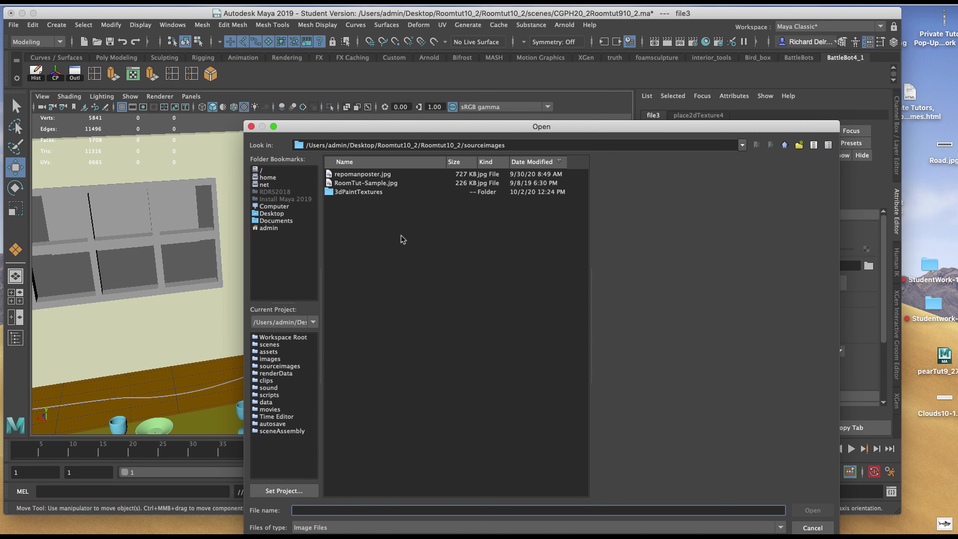
pyautogui.click(337, 175)
pyautogui.click(811, 510)
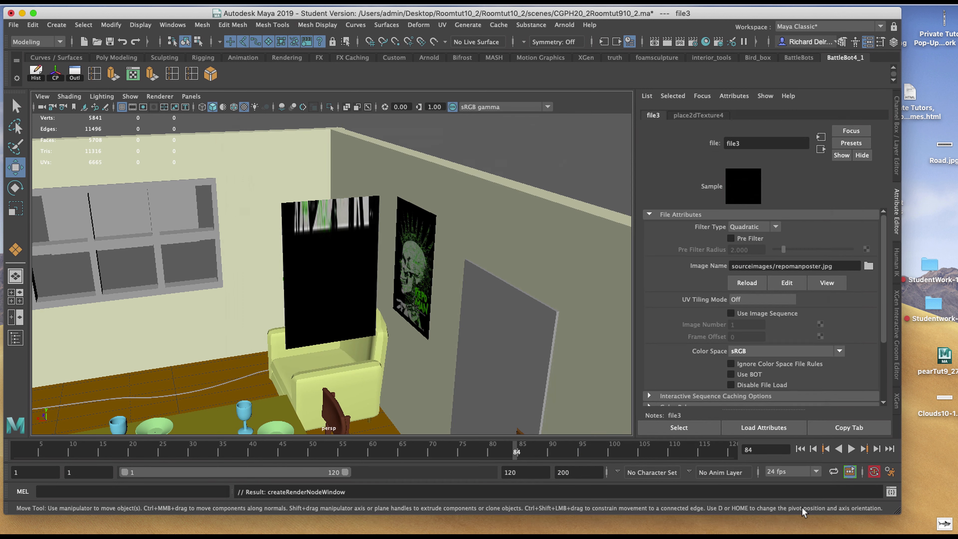
# Select the poster plane and compare it in plain shaded and textured display.
pyautogui.click(322, 269)
pyautogui.keyDown('alt'); pyautogui.moveTo(322, 269); pyautogui.dragTo(240, 268); pyautogui.keyUp('alt')
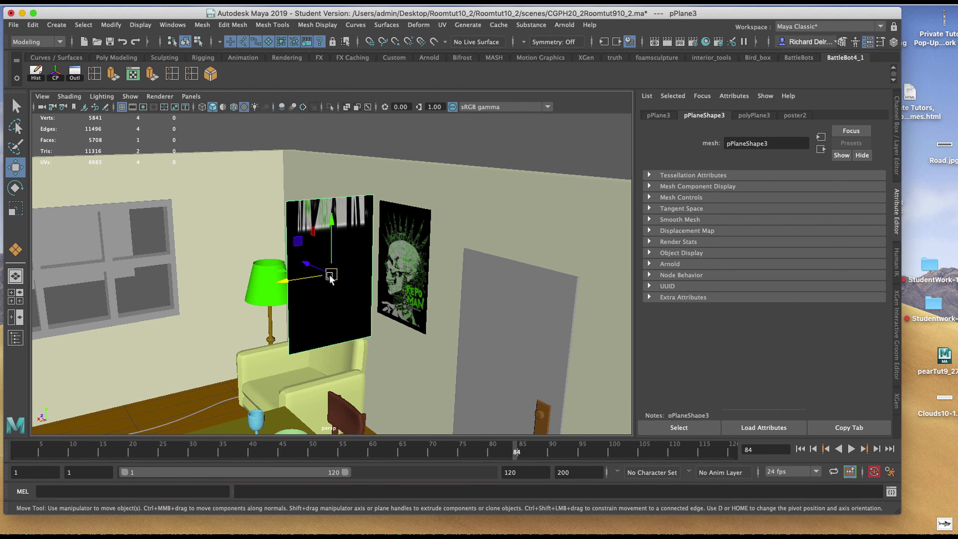
pyautogui.press('5')
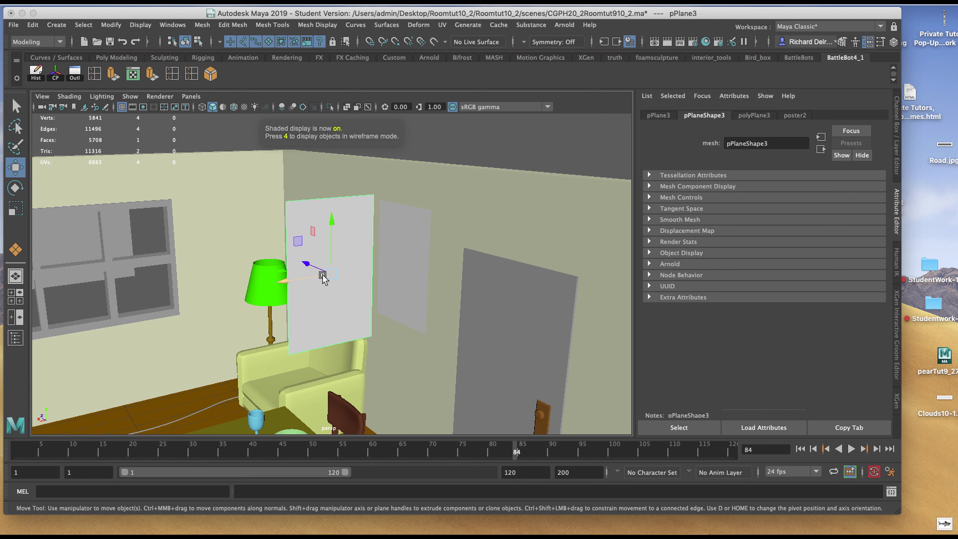
pyautogui.press('6')
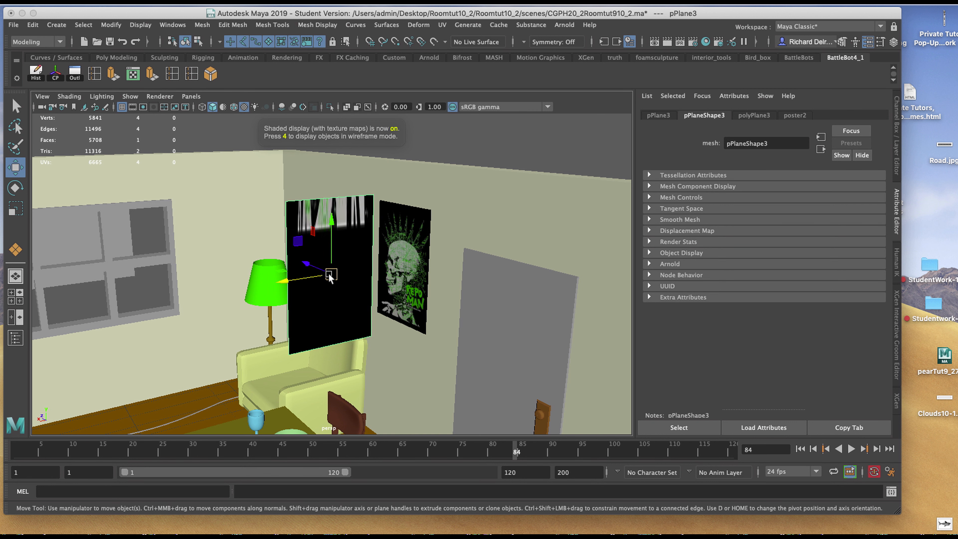
pyautogui.keyDown('alt'); pyautogui.moveTo(332, 275); pyautogui.dragTo(294, 275); pyautogui.keyUp('alt')
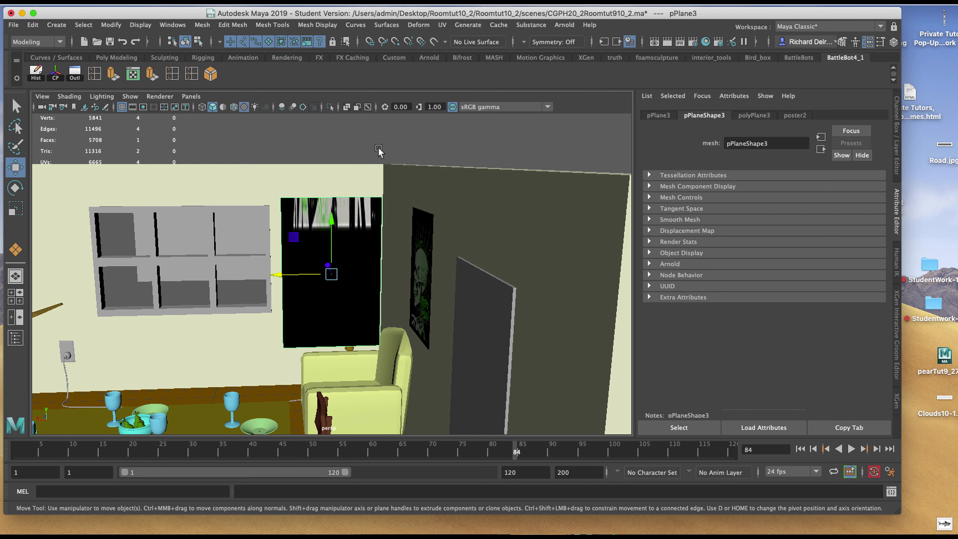
# Add a UV Editor shortcut to the current shelf.
pyautogui.click(442, 25)
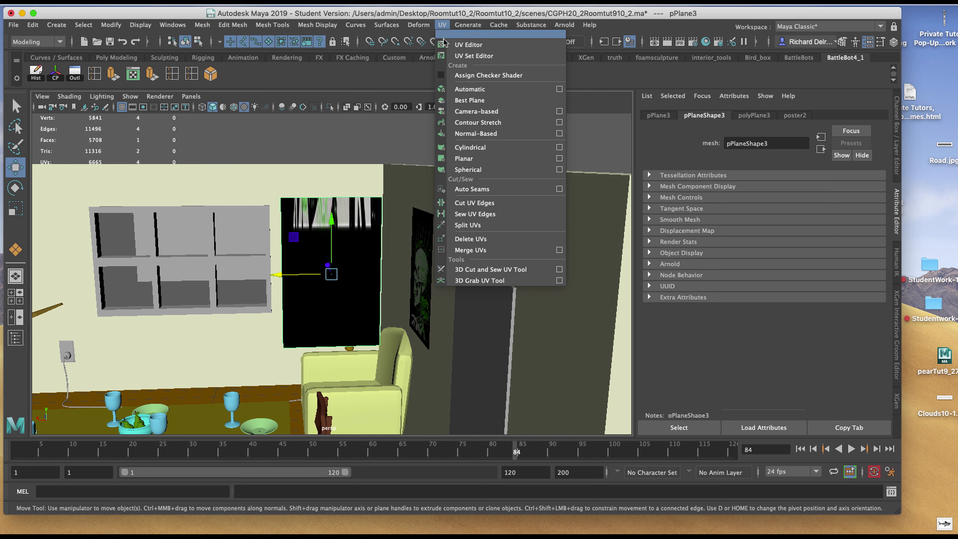
pyautogui.keyDown('ctrl'); pyautogui.keyDown('shift'); pyautogui.click(467, 45); pyautogui.keyUp('shift'); pyautogui.keyUp('ctrl')
pyautogui.click(306, 81)
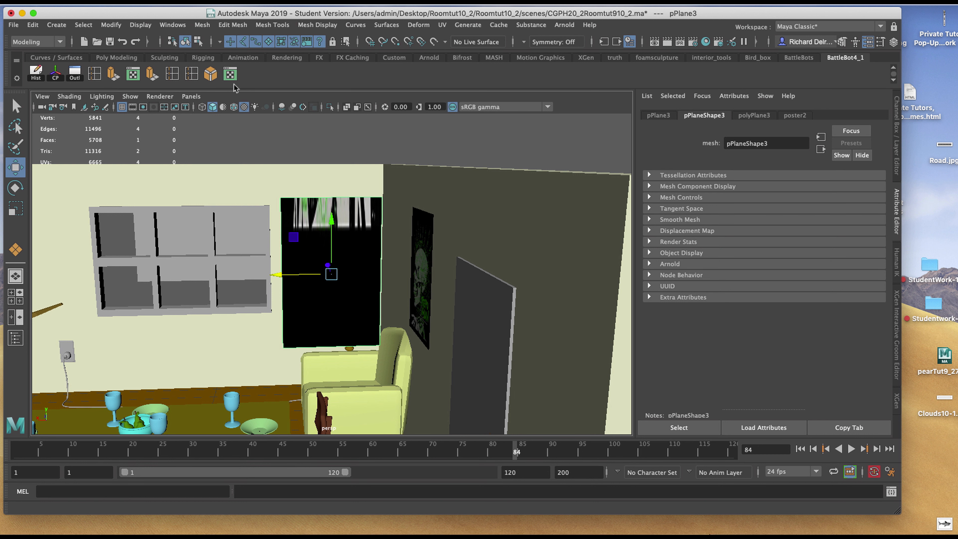
# Open the UV Editor for the selected plane and place its window over the viewport.
pyautogui.click(230, 75)
pyautogui.moveTo(632, 232); pyautogui.dragTo(413, 112)
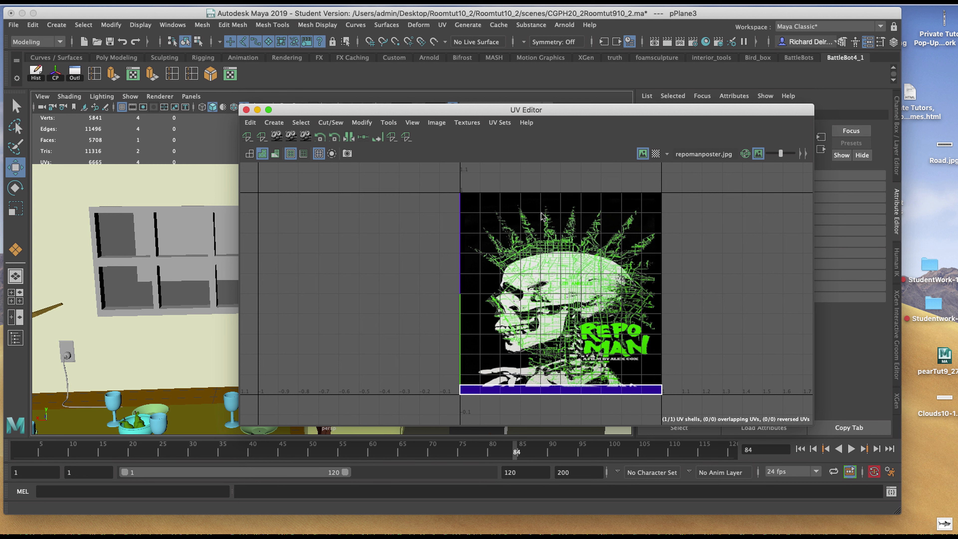
pyautogui.moveTo(387, 111); pyautogui.dragTo(565, 171)
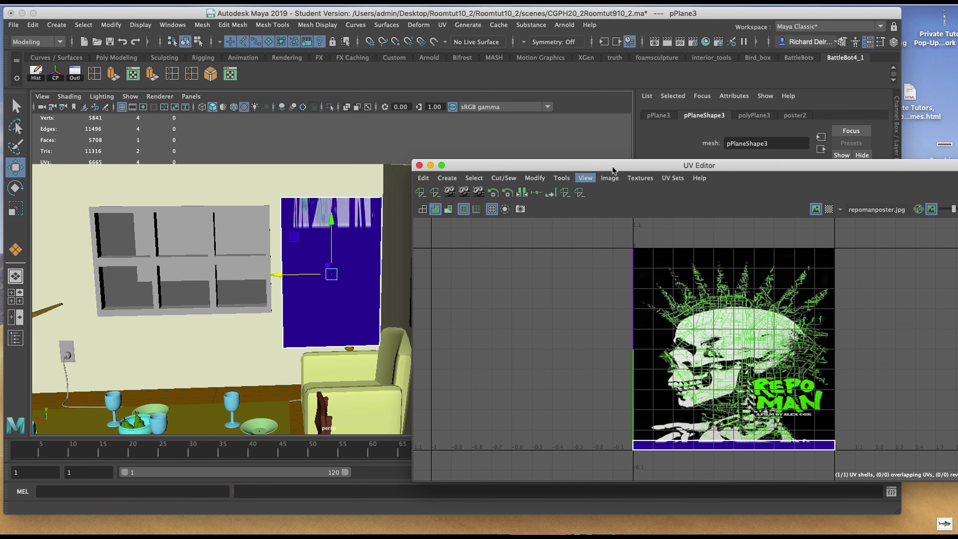
pyautogui.moveTo(622, 169); pyautogui.dragTo(471, 112)
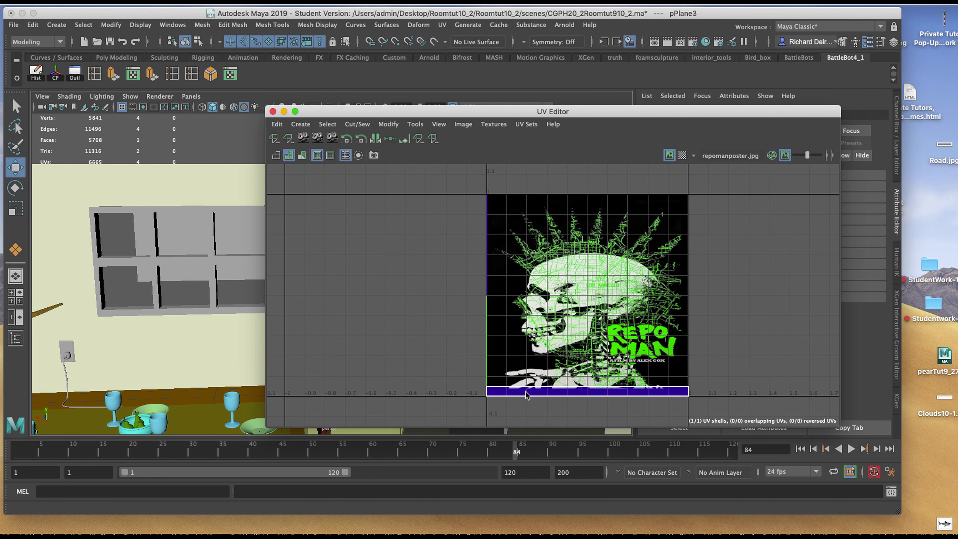
# Select the plane's UV shell and move it straight up to the middle of the poster image.
pyautogui.rightClick(582, 394)
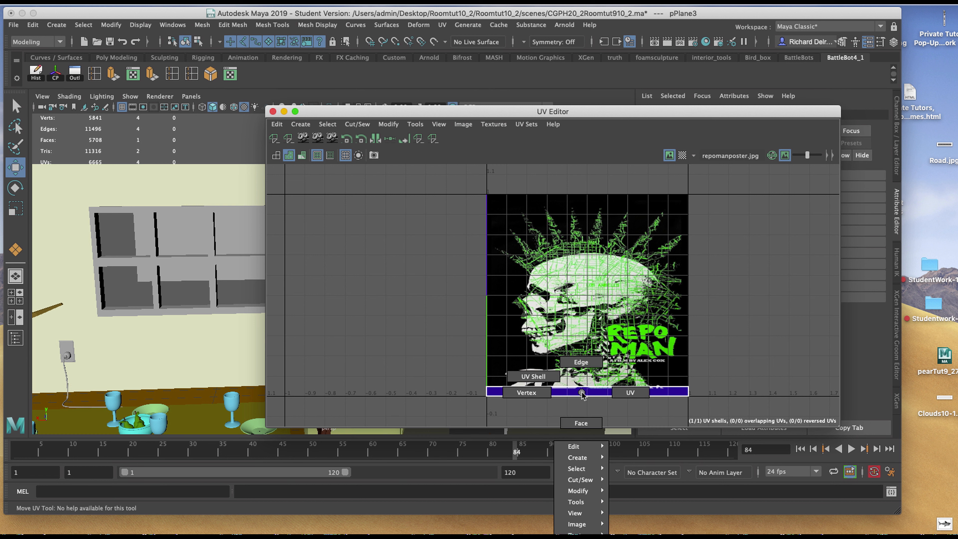
pyautogui.moveTo(582, 393); pyautogui.dragTo(540, 374, button='right')
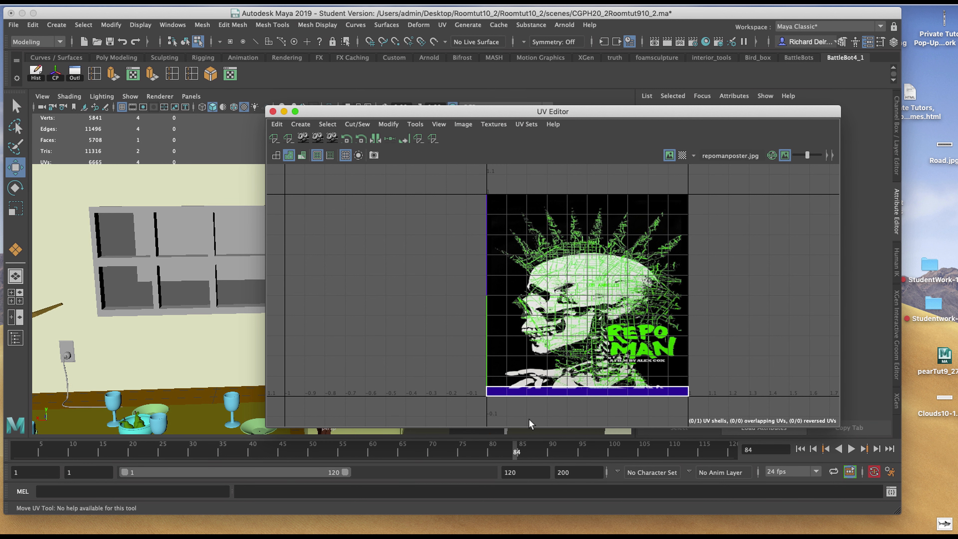
pyautogui.click(579, 396)
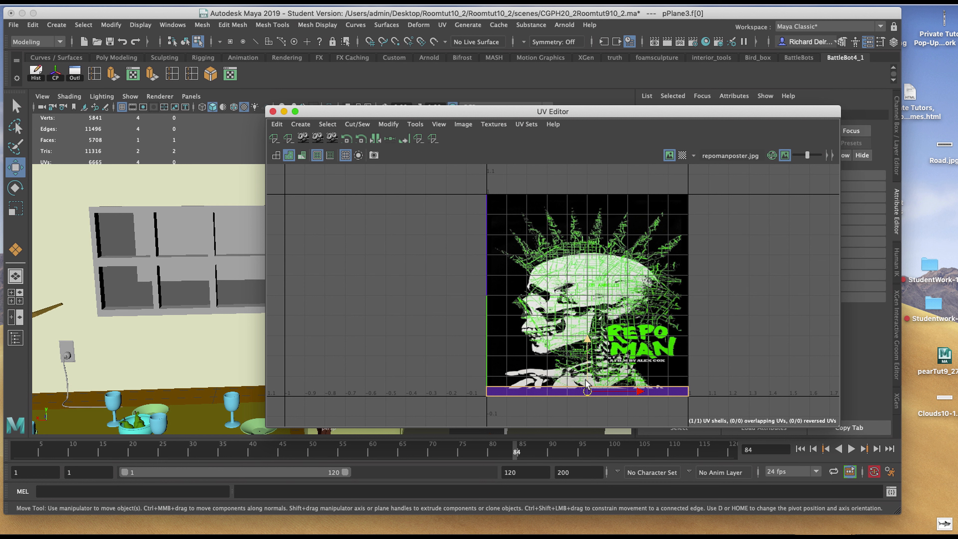
pyautogui.moveTo(586, 381); pyautogui.dragTo(581, 296)
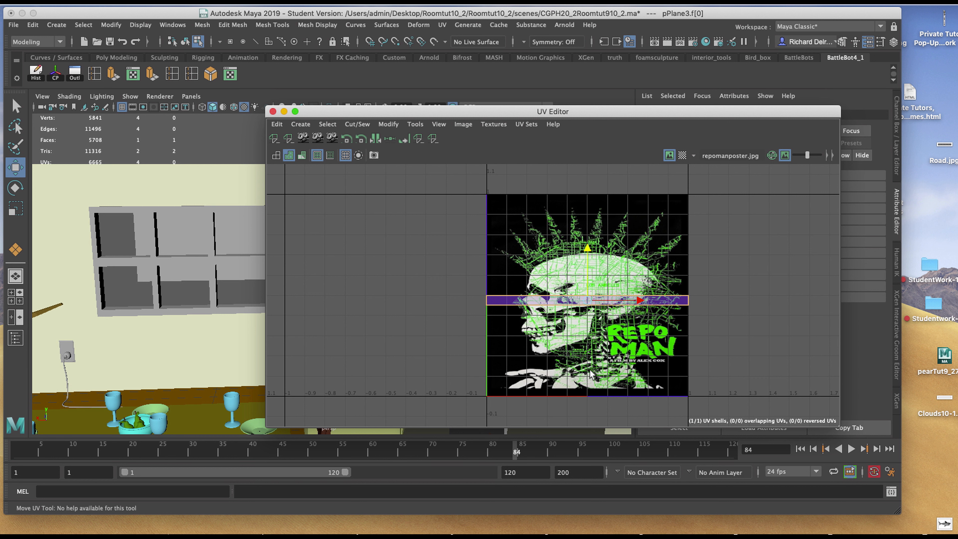
# Scale the plane's UV shell vertically over the poster image and move its upper edge up to the image's top border.
pyautogui.press('r')
pyautogui.moveTo(587, 274); pyautogui.dragTo(590, 188)
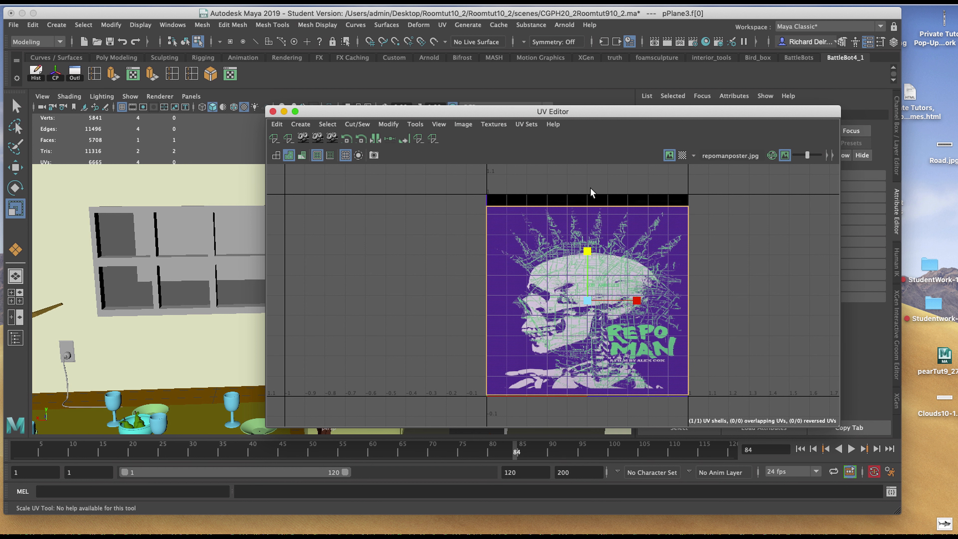
pyautogui.rightClick(550, 234)
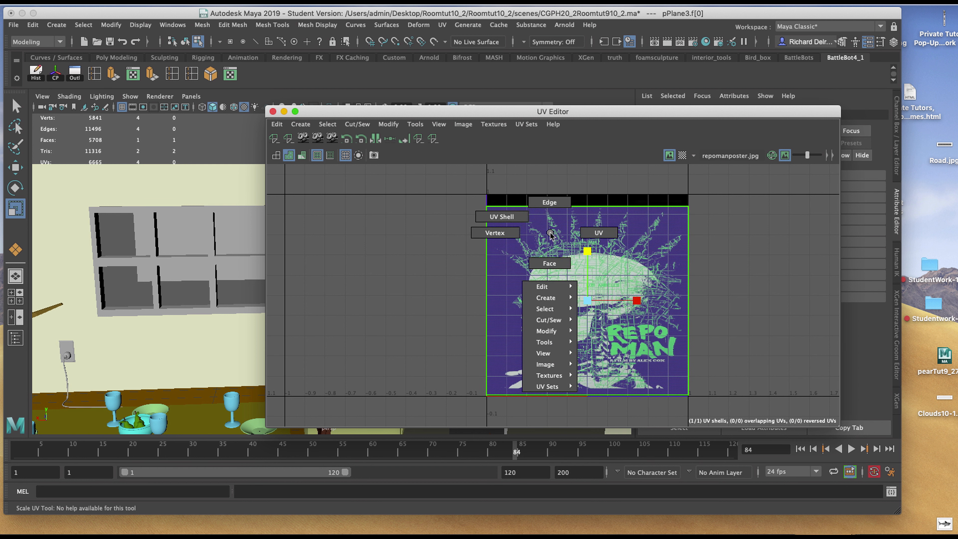
pyautogui.click(559, 205)
pyautogui.click(581, 206)
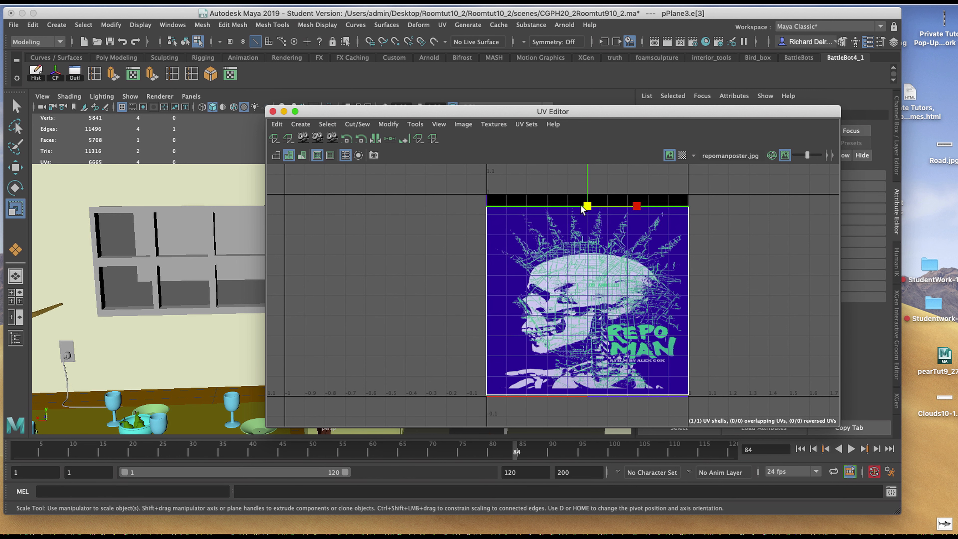
pyautogui.press('w')
pyautogui.moveTo(587, 195); pyautogui.dragTo(587, 184)
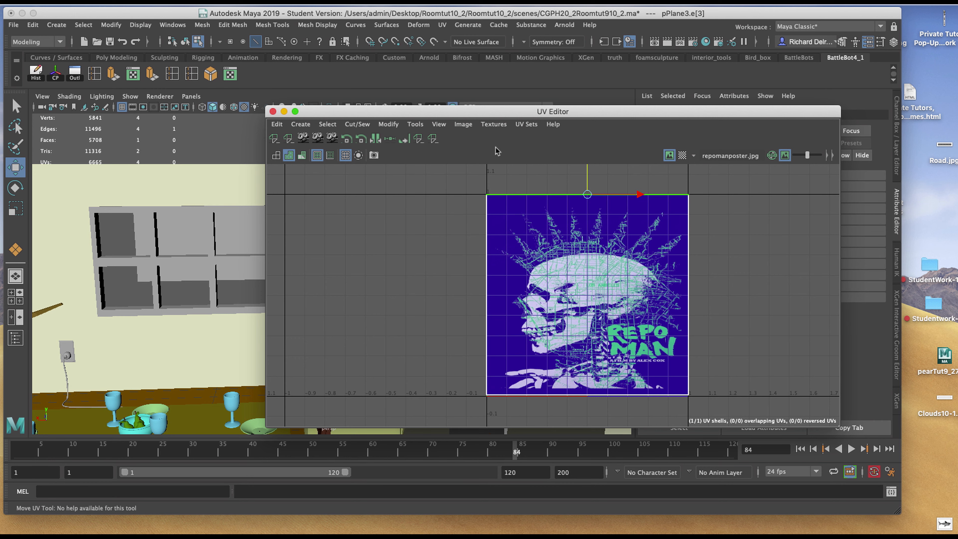
# Move the UV Editor aside to reveal the poster, return the plane to object mode and close the UV Editor.
pyautogui.moveTo(432, 112); pyautogui.dragTo(486, 78)
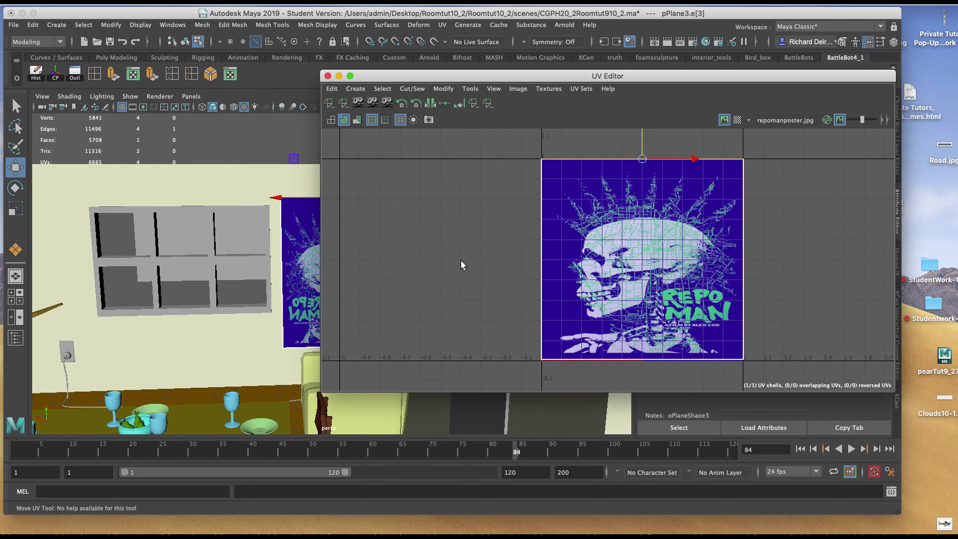
pyautogui.moveTo(428, 76); pyautogui.dragTo(502, 121)
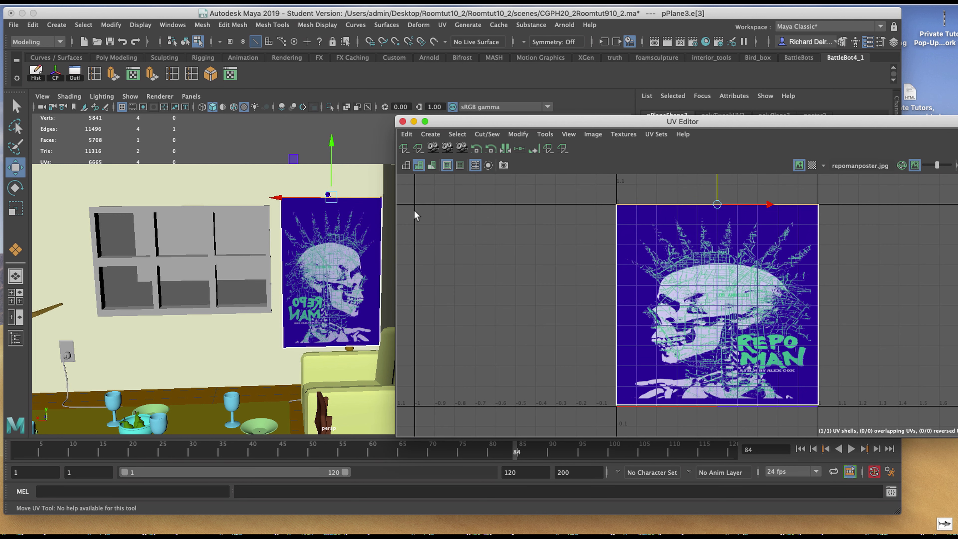
pyautogui.rightClick(334, 240)
pyautogui.moveTo(378, 227); pyautogui.dragTo(378, 225, button='right')
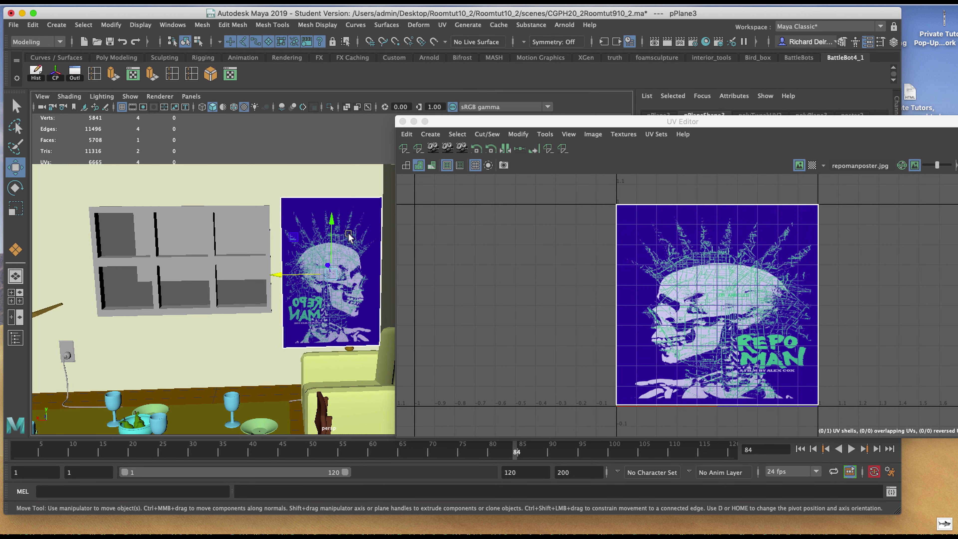
pyautogui.click(403, 121)
# Move the poster plane along its Z axis toward the back wall behind the lamp.
pyautogui.keyDown('alt'); pyautogui.moveTo(355, 302); pyautogui.dragTo(381, 312); pyautogui.keyUp('alt')
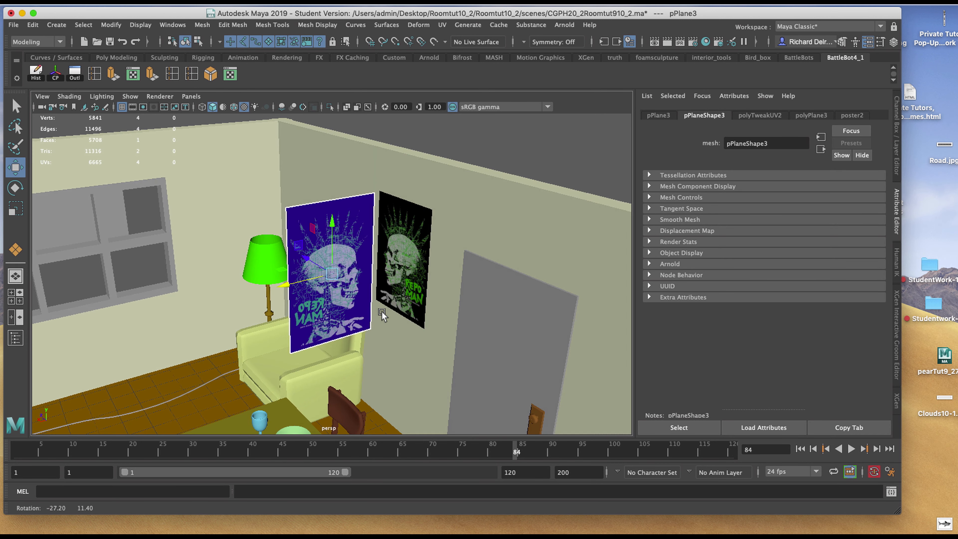
pyautogui.moveTo(318, 264); pyautogui.dragTo(266, 215)
pyautogui.keyDown('alt'); pyautogui.moveTo(441, 269); pyautogui.dragTo(417, 285); pyautogui.keyUp('alt')
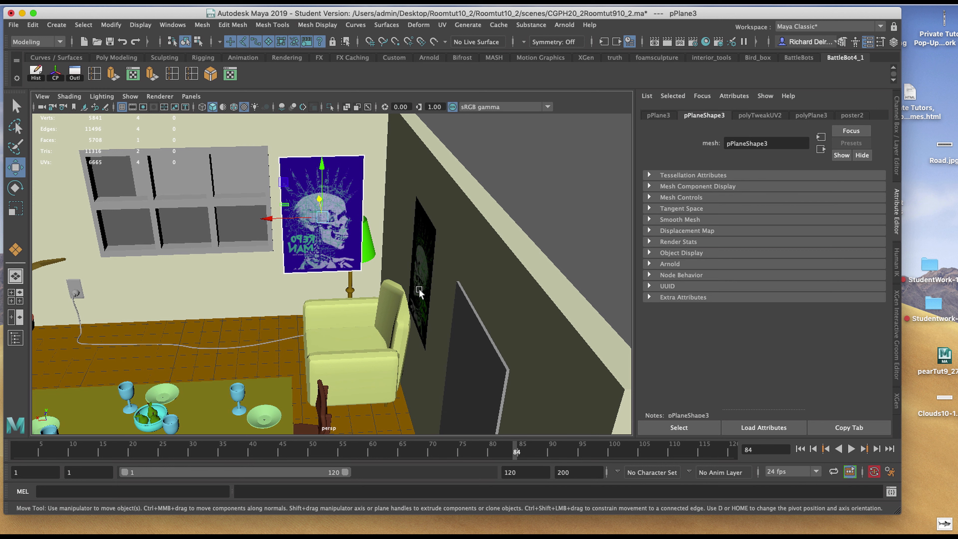
# Turn the poster plane about its vertical axis and set its Rotate Y to exactly 90.
pyautogui.press('e')
pyautogui.moveTo(313, 242); pyautogui.dragTo(375, 239)
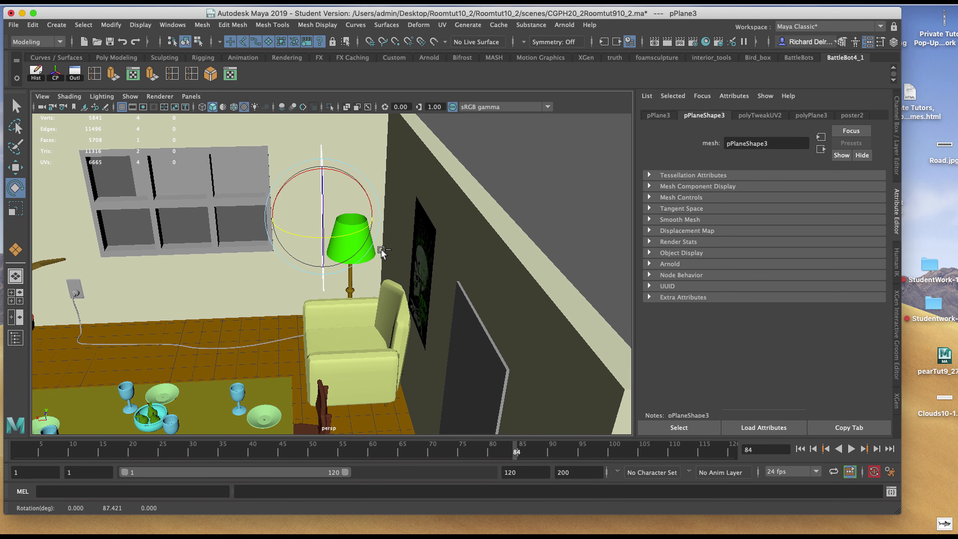
pyautogui.hotkey('ctrl', 'a')
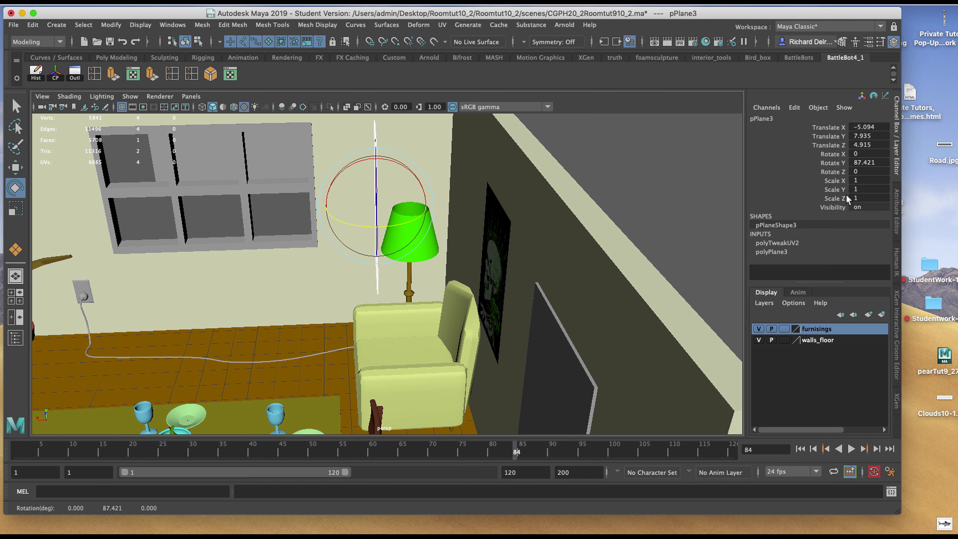
pyautogui.click(881, 162)
pyautogui.write('90')
pyautogui.press('Return')
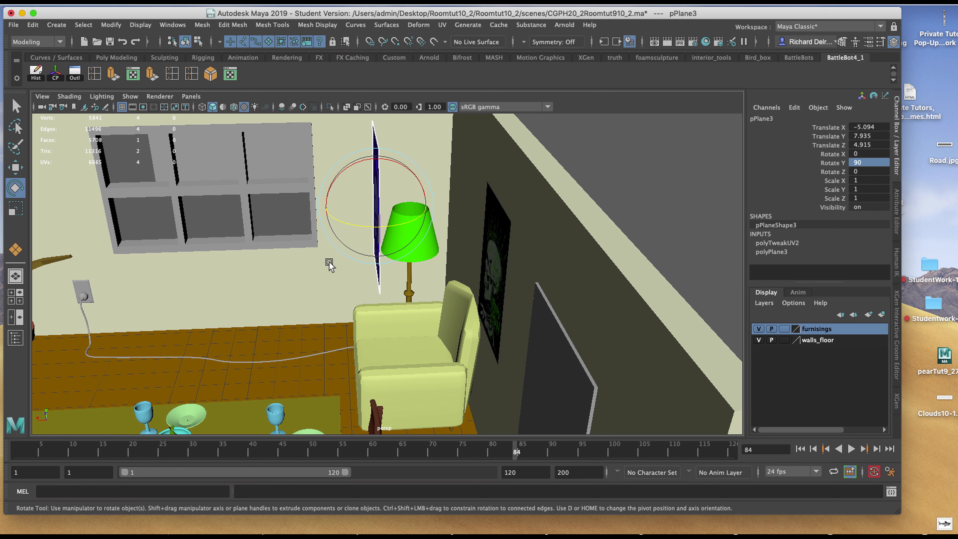
# Move the poster plane along X to about -8.2, toward the side wall beside the existing poster.
pyautogui.press('w')
pyautogui.keyDown('alt'); pyautogui.moveTo(311, 264); pyautogui.dragTo(322, 254); pyautogui.keyUp('alt')
pyautogui.moveTo(291, 221); pyautogui.dragTo(390, 236)
pyautogui.keyDown('alt'); pyautogui.moveTo(391, 235); pyautogui.dragTo(418, 403, button='right'); pyautogui.keyUp('alt')
pyautogui.keyDown('alt'); pyautogui.moveTo(418, 402); pyautogui.dragTo(449, 352); pyautogui.keyUp('alt')
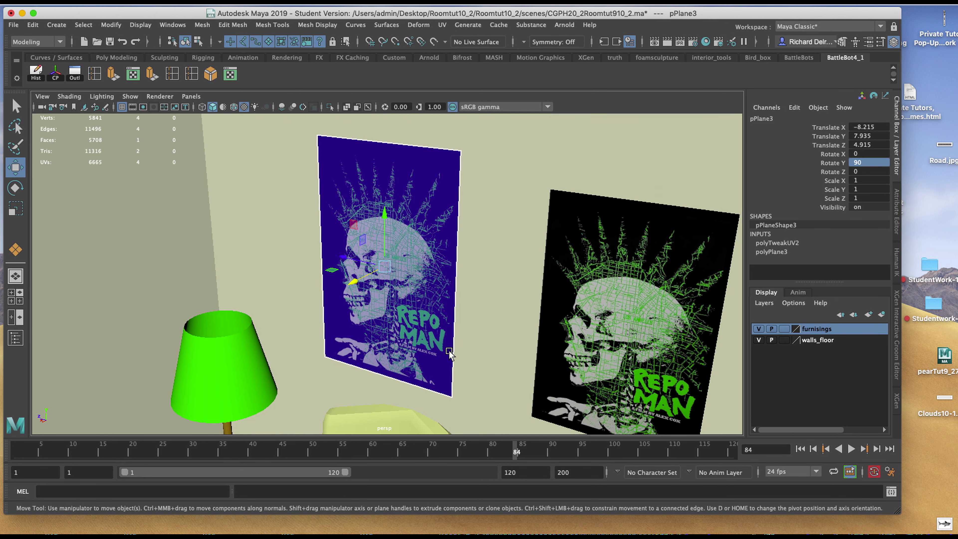